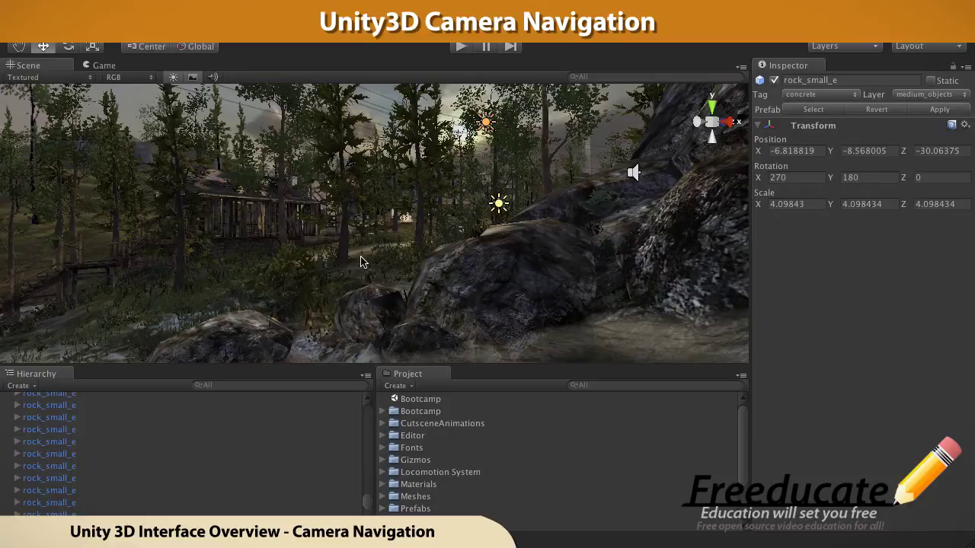
Step: Pick the Bootcamp scene asset in the project, and select the NearTerrain object in the scene
left_click(427, 404)
left_click(425, 401)
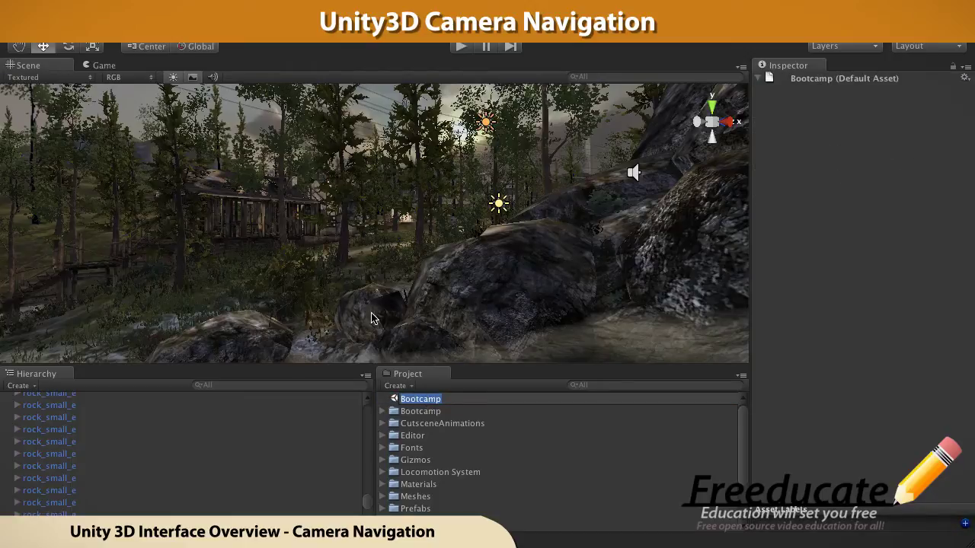
left_click(356, 273)
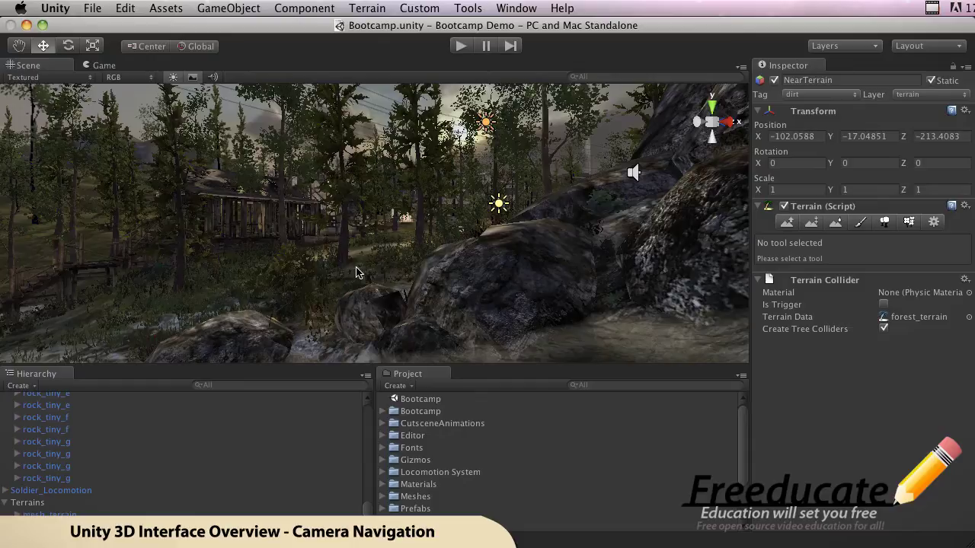
Step: Move the scene camera forward through the trees to the forest path and back out again
key("alt")
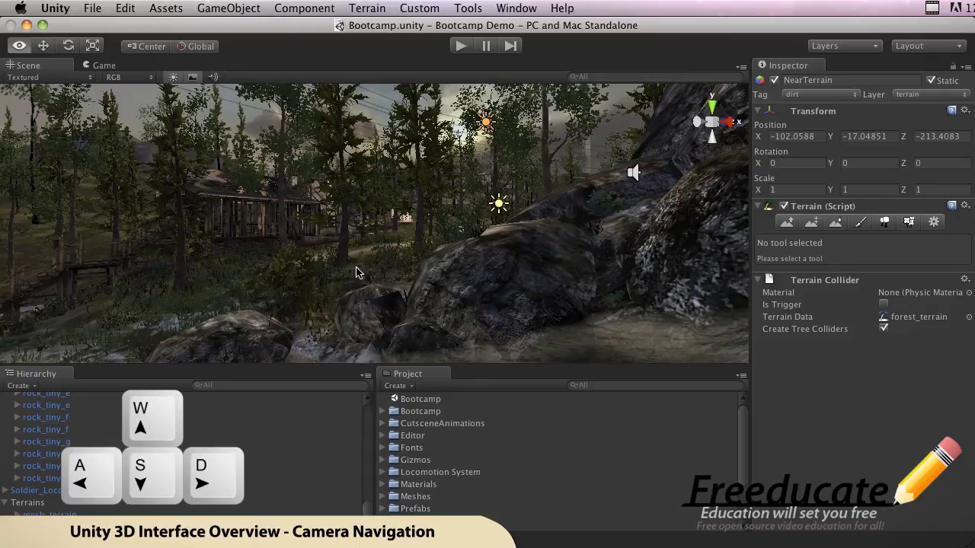
key("w")
right_click_drag(358, 272, 358, 272)
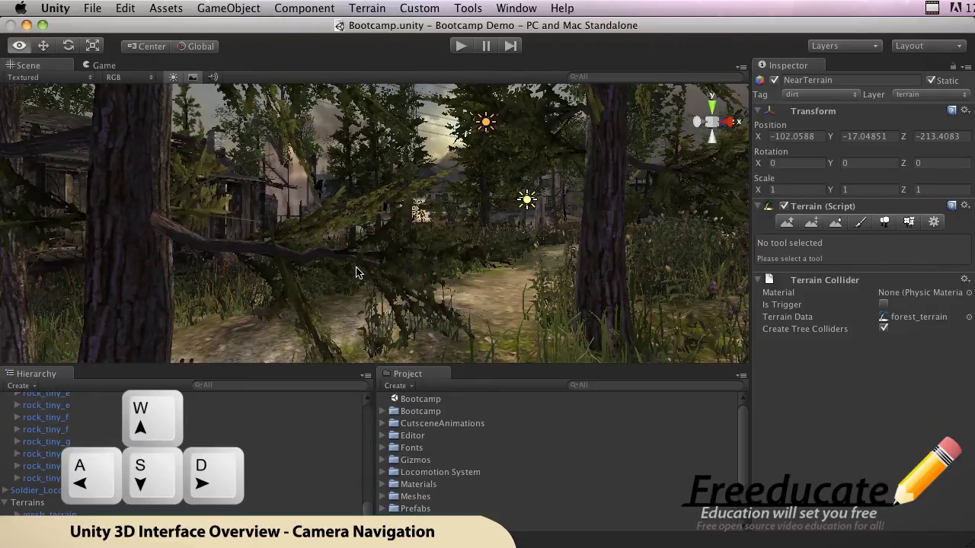
key("s")
right_click_drag(358, 272, 358, 272)
Step: Move the scene camera sideways to the left along the river and back toward the right
key("a")
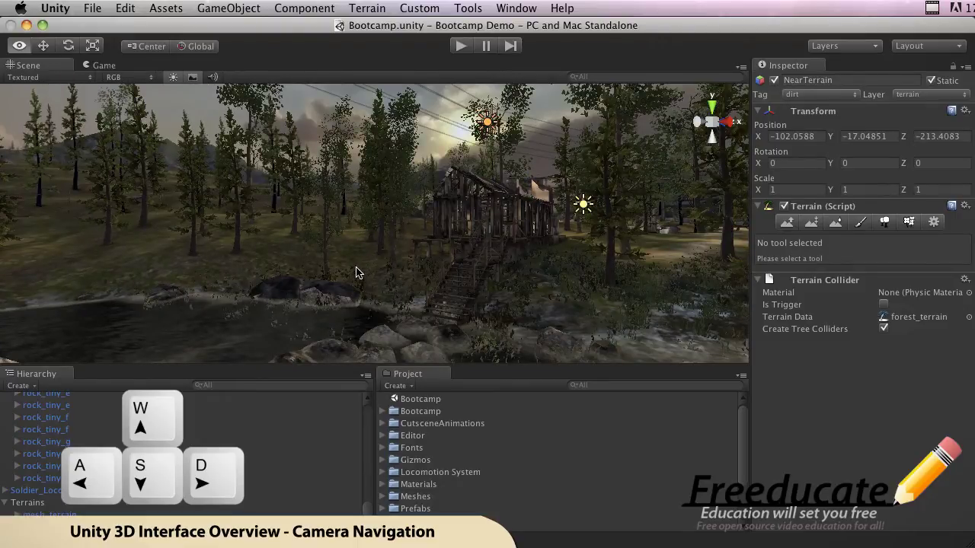
key("d")
right_click_drag(358, 273, 358, 273)
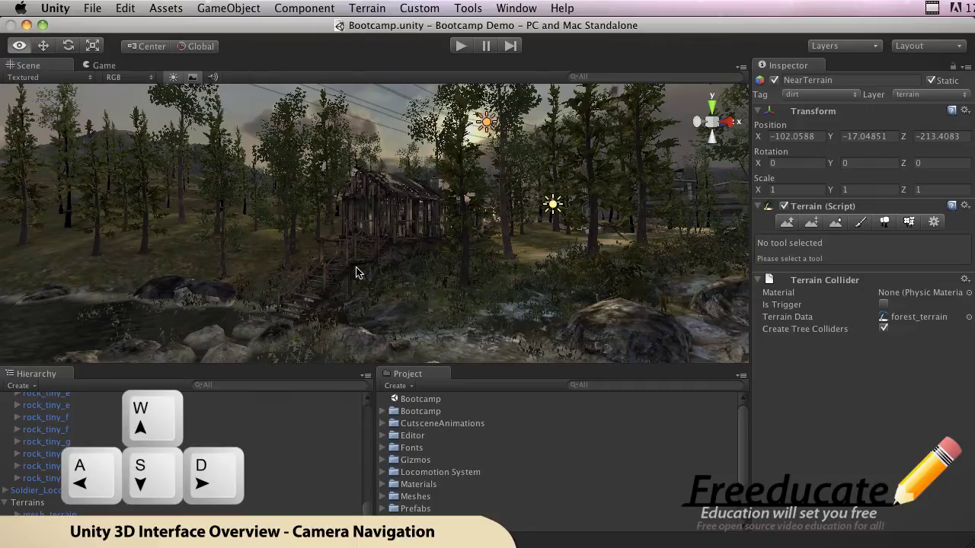
key("d")
right_click_drag(358, 273, 358, 272)
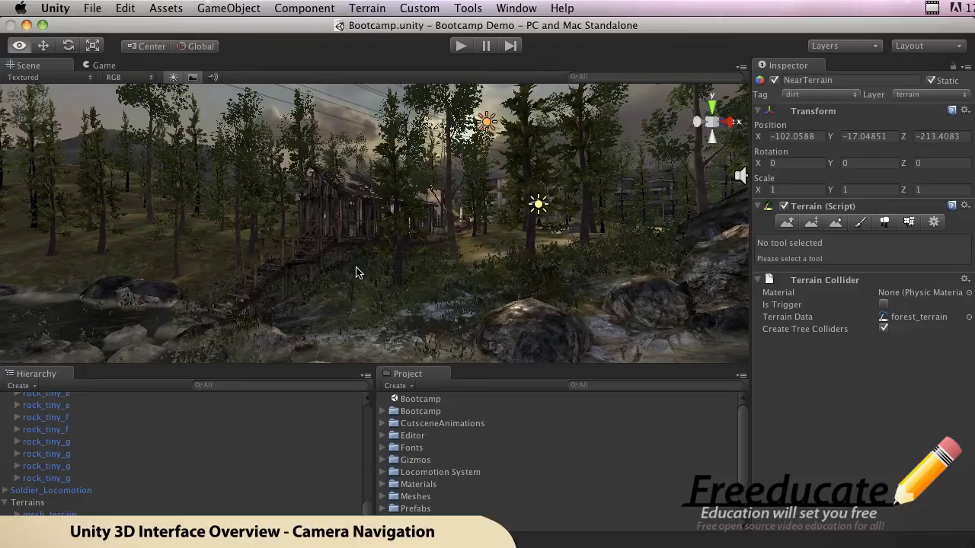
key("w")
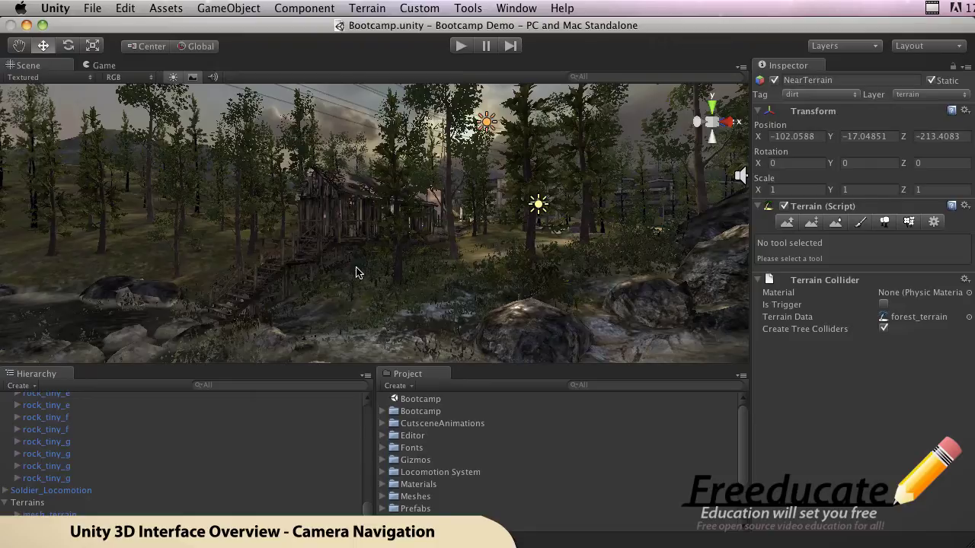
Step: Orbit the scene camera around the wooden cabin and move it backward across the river
key("alt")
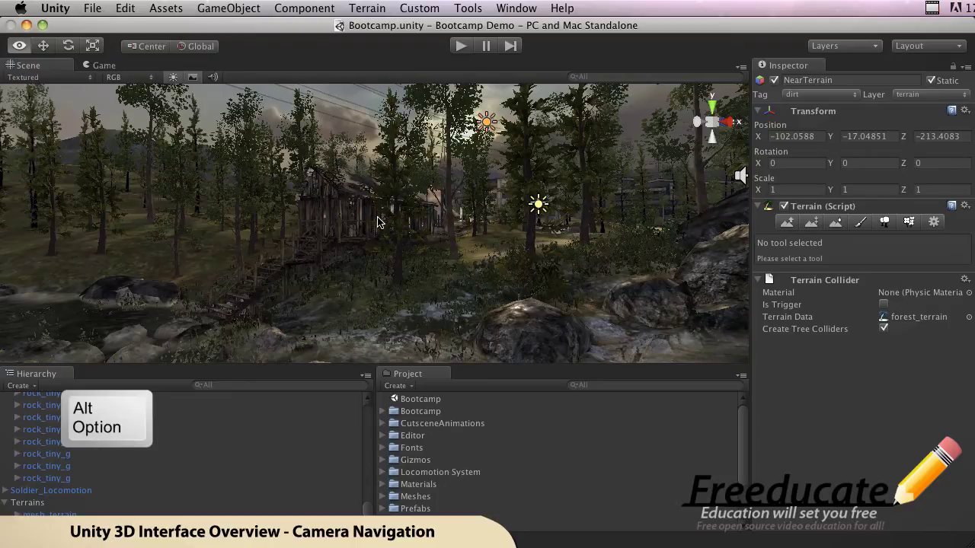
left_click_drag(381, 221, 314, 249, "alt")
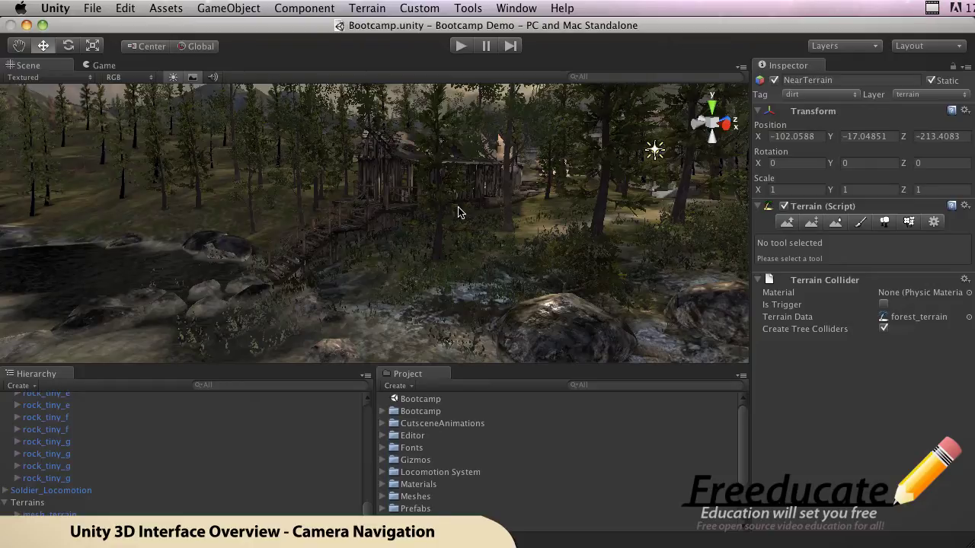
key("Down")
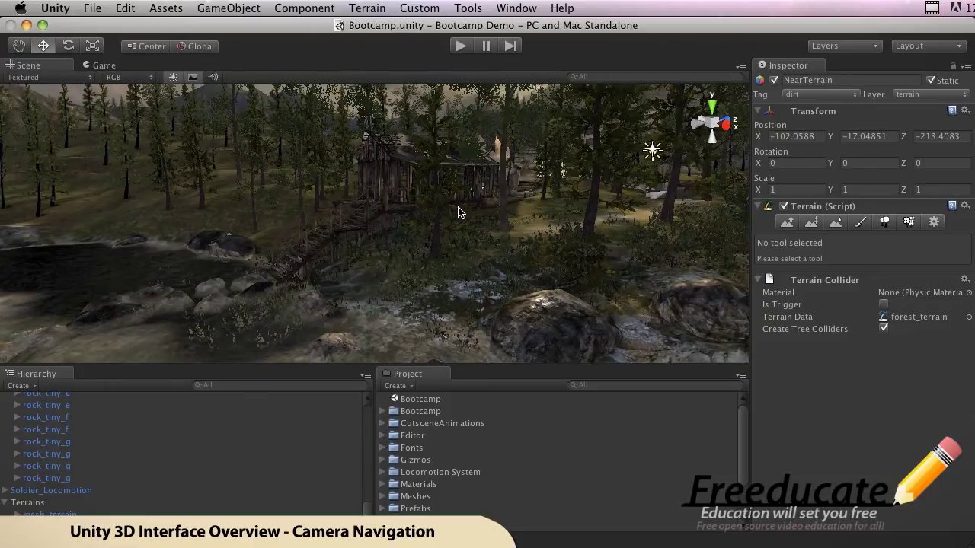
key("Down")
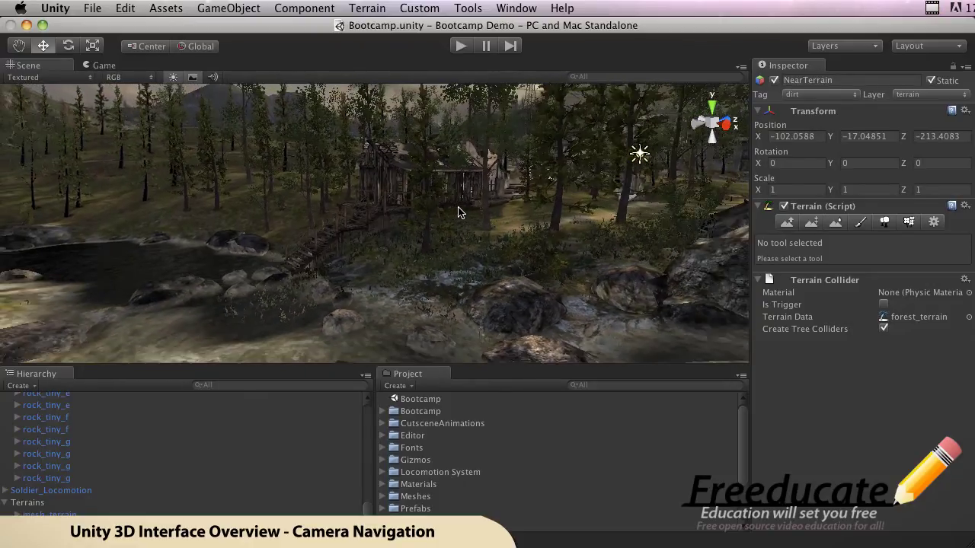
key("Down")
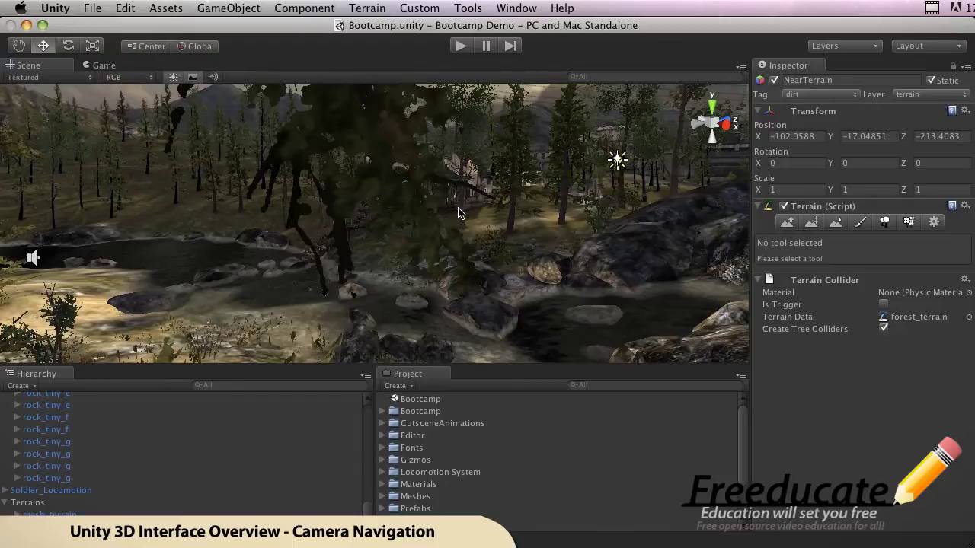
key("Down")
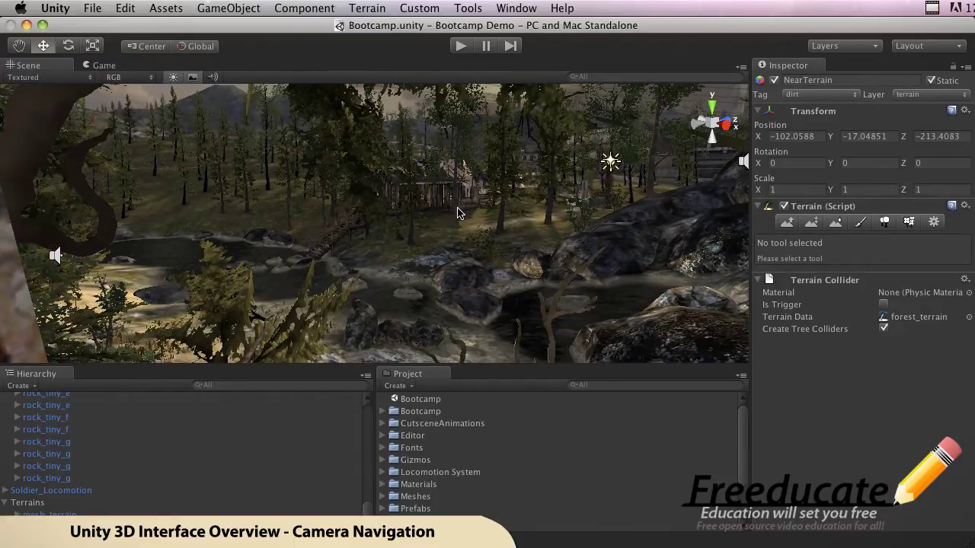
Step: Zoom the scene camera in and out between the river and the wooded slope
key("alt")
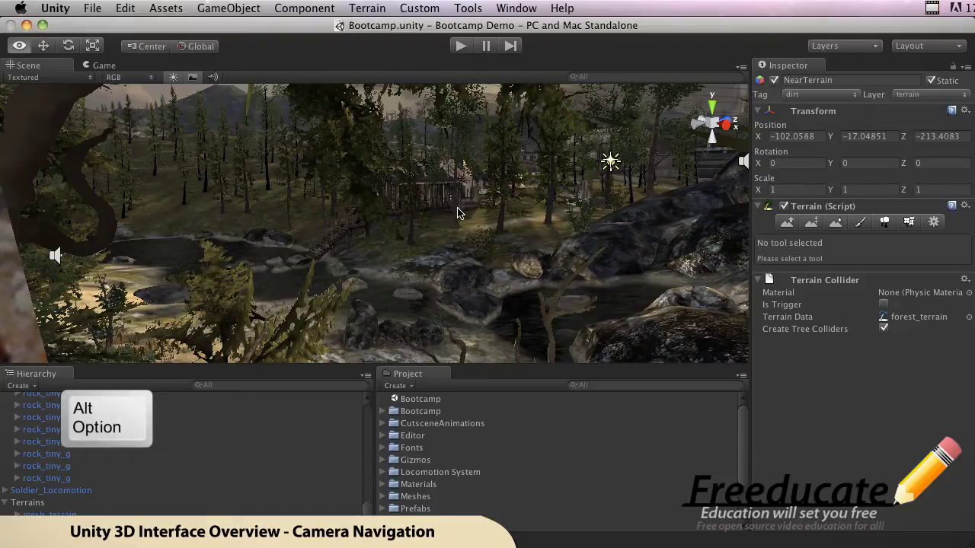
right_click_drag(457, 213, 736, 203, "alt")
mouse_move(190, 200)
right_mouse_down("alt")
mouse_move(322, 205)
mouse_move(198, 199)
right_mouse_up("alt")
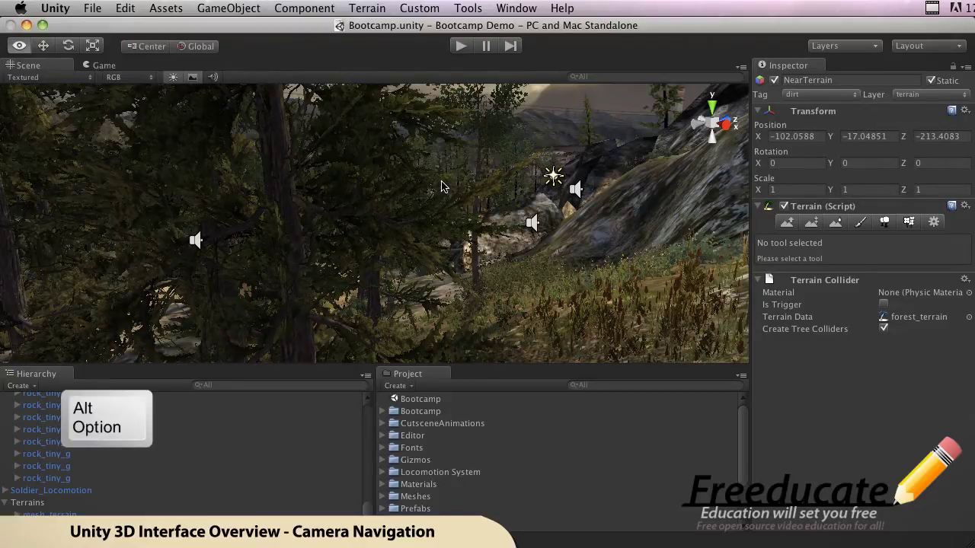
Step: Pan the scene camera up above the forest and from side to side over the valley
left_click_drag(444, 191, 424, 317, "alt")
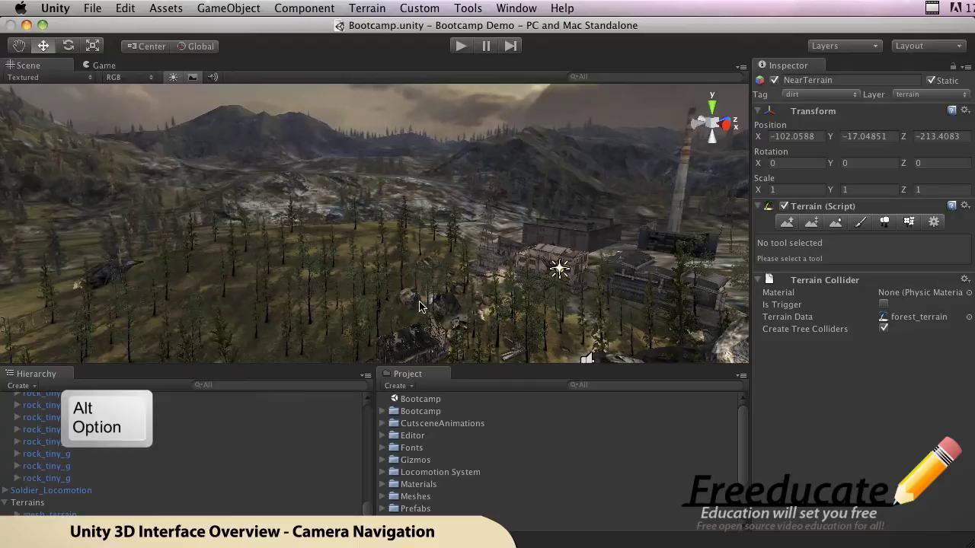
left_click_drag(418, 284, 409, 269, "alt")
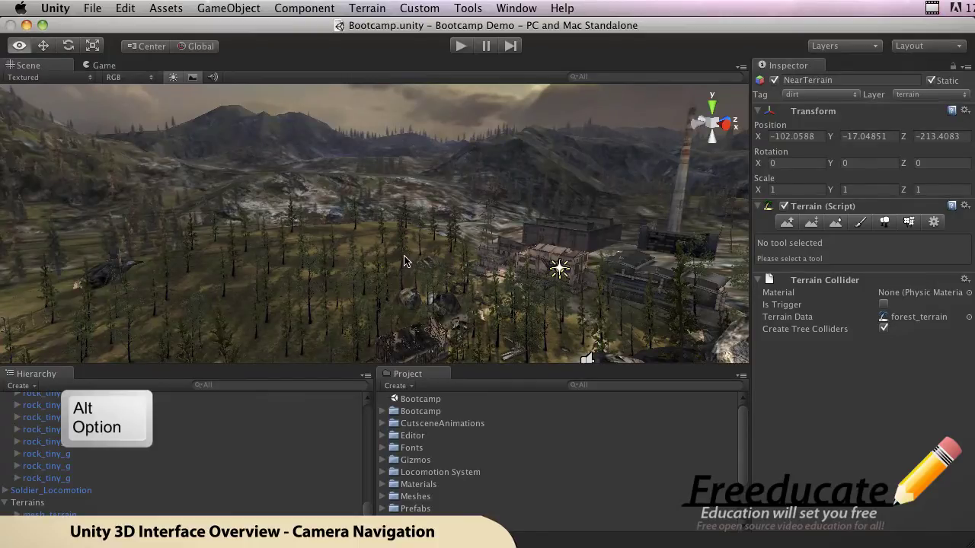
left_click_drag(407, 261, 546, 257)
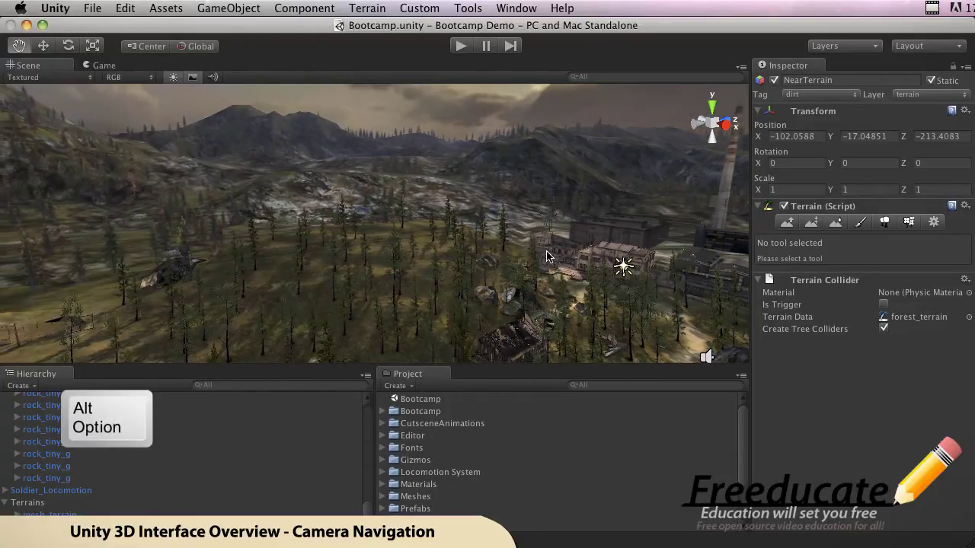
left_click_drag(487, 257, 325, 247, "alt")
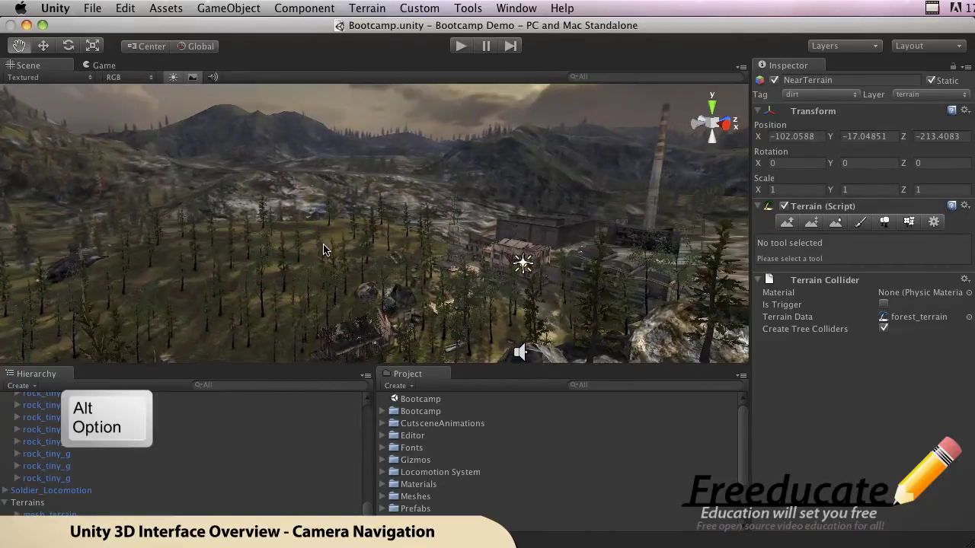
key("w")
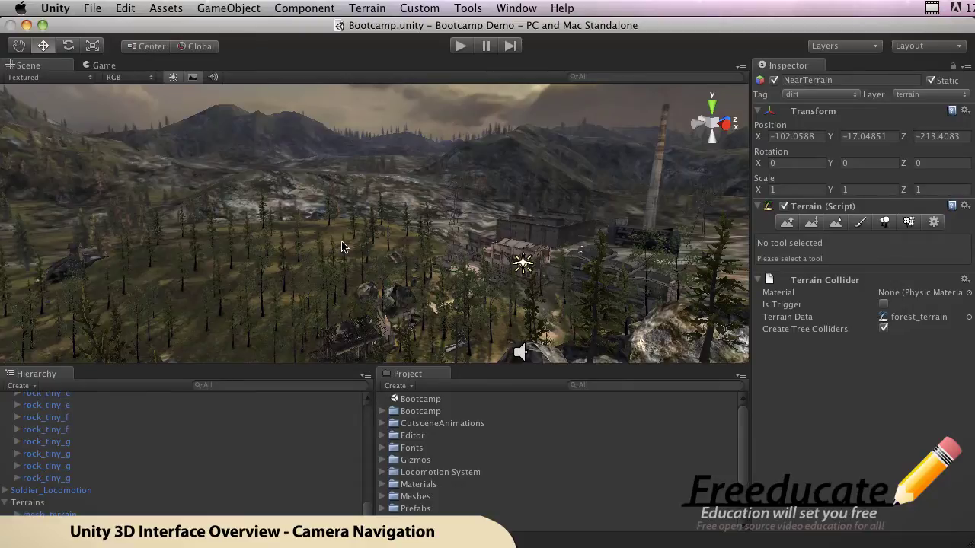
Step: Zoom the scene camera in toward the factory and far out to view the entire terrain
key("alt")
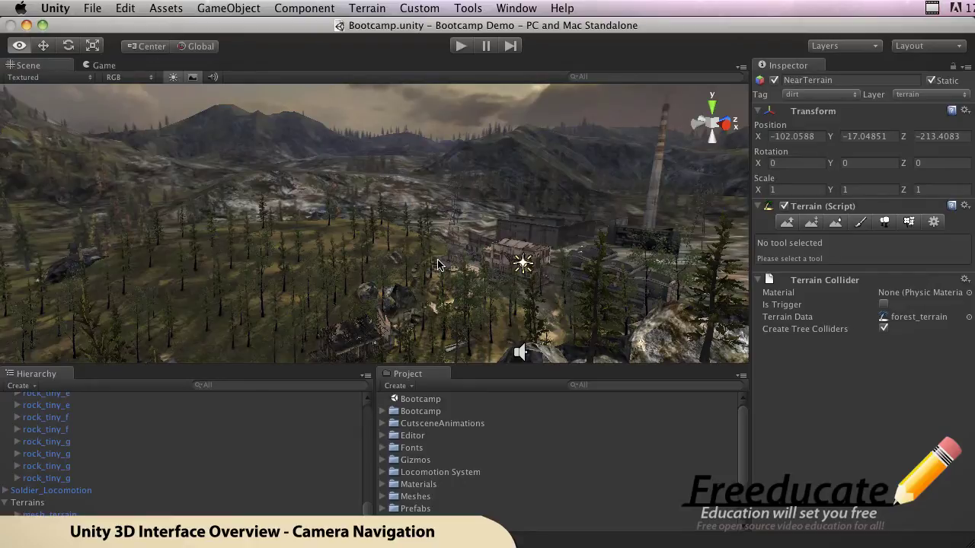
right_click_drag(437, 264, 666, 236, "alt")
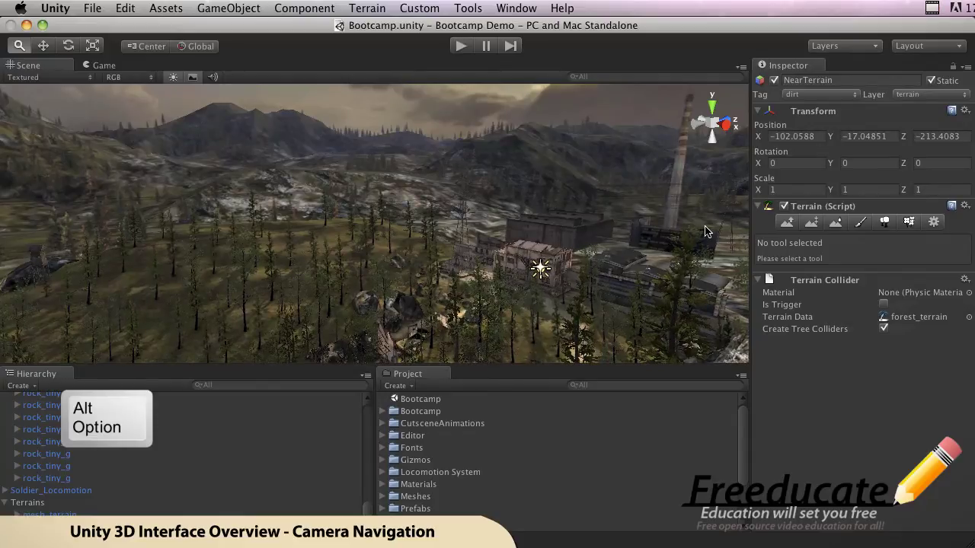
left_click_drag(667, 236, 137, 217, "alt")
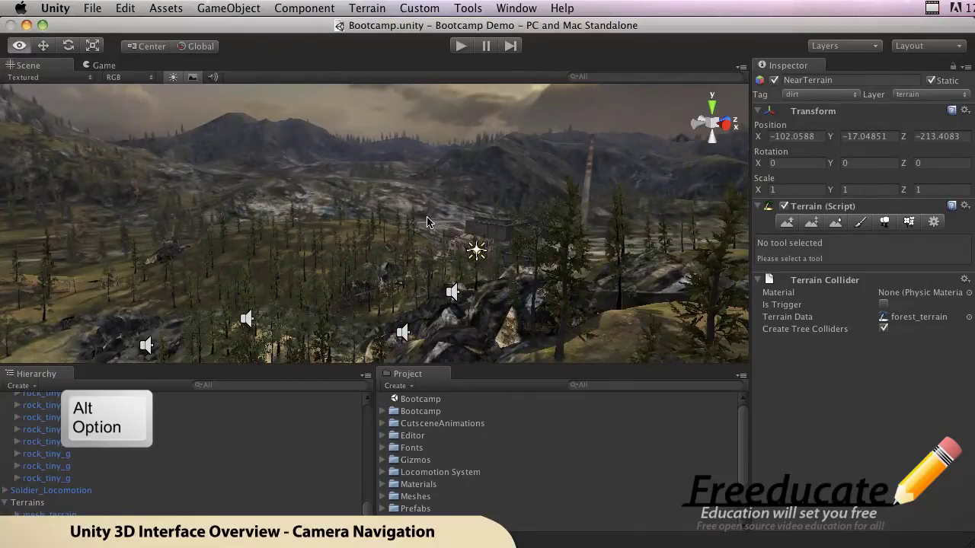
left_click_drag(528, 224, 122, 223, "alt")
left_click_drag(430, 225, 228, 221, "alt")
left_click_drag(481, 223, 138, 223, "alt")
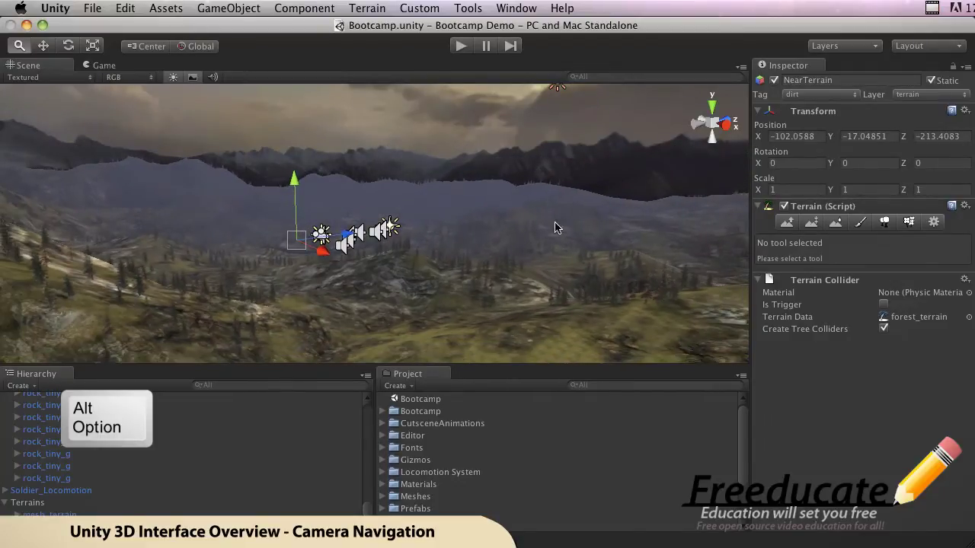
left_click_drag(559, 226, 211, 228, "alt")
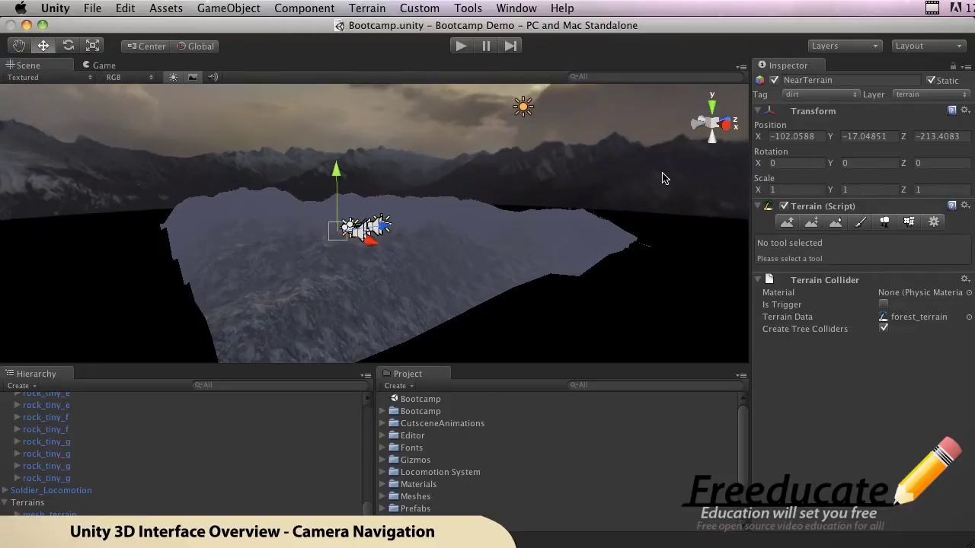
Step: Zoom the scene camera back in from the whole terrain to the factory buildings
key("alt")
key("alt")
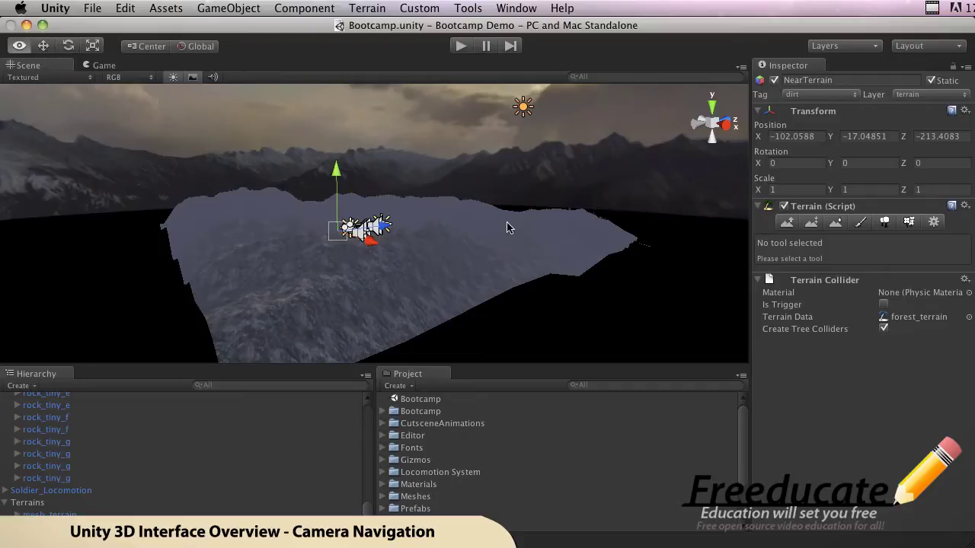
left_click_drag(495, 226, 588, 224, "alt")
right_click_drag(587, 223, 507, 205, "alt")
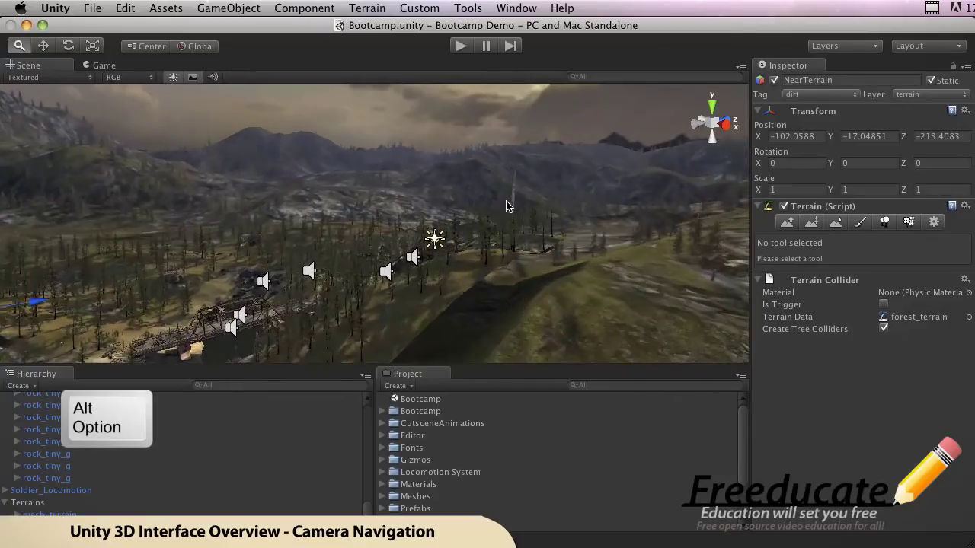
right_click_drag(333, 187, 505, 258, "alt")
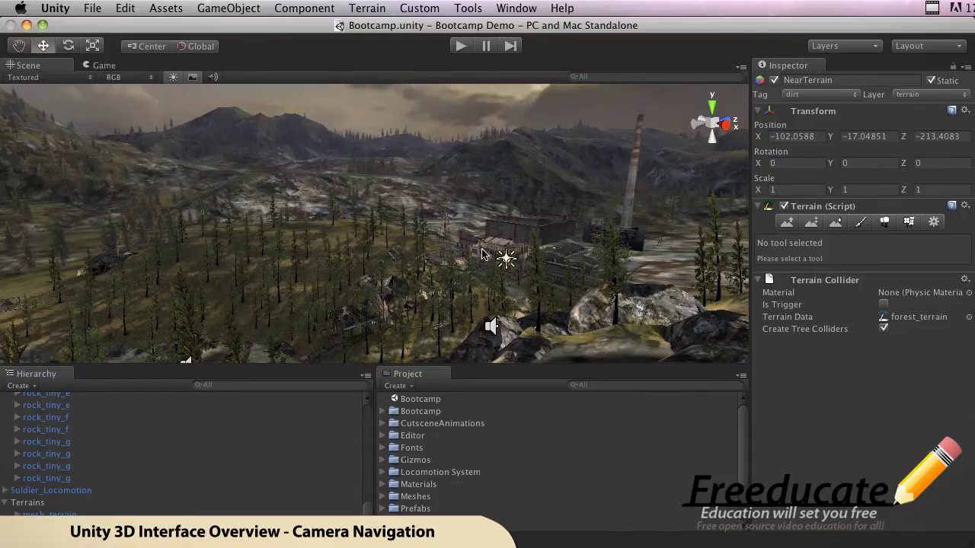
Step: Select building_b beside the factory, frame it in the Scene view and orbit the camera around it
left_click(481, 253)
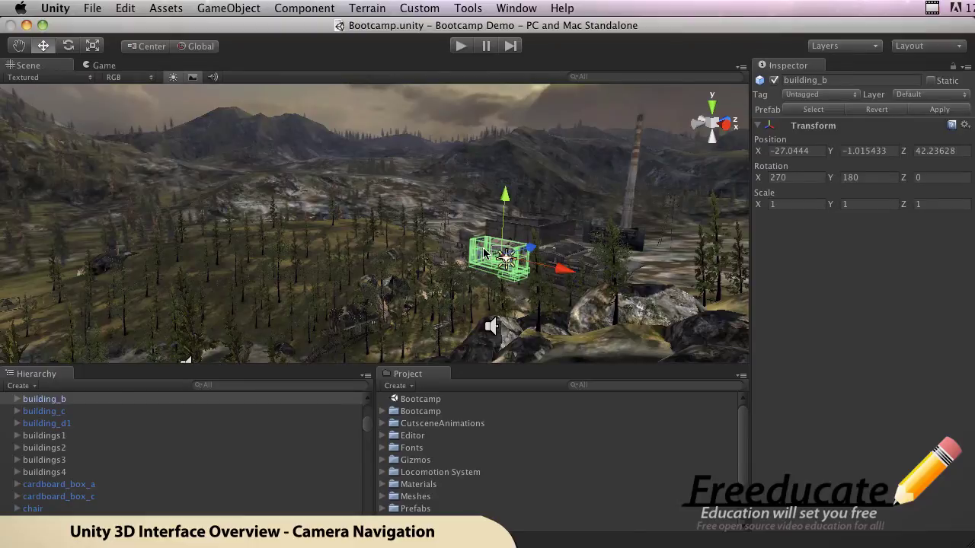
key("f")
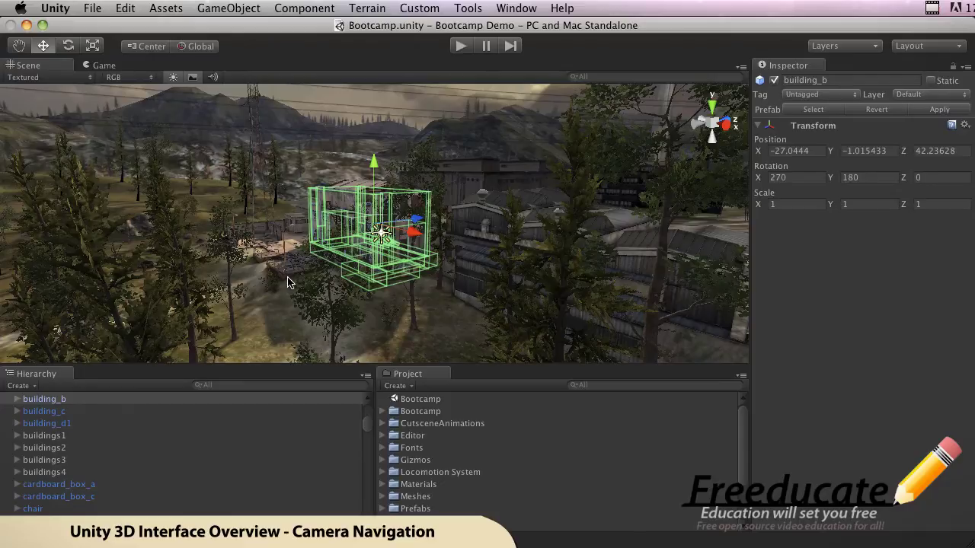
key("alt")
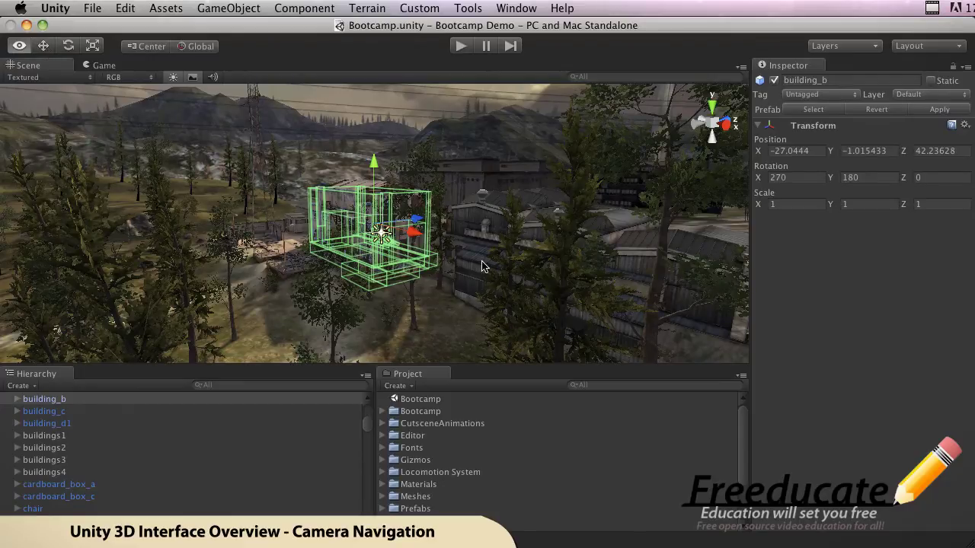
left_click_drag(456, 268, 316, 257, "alt")
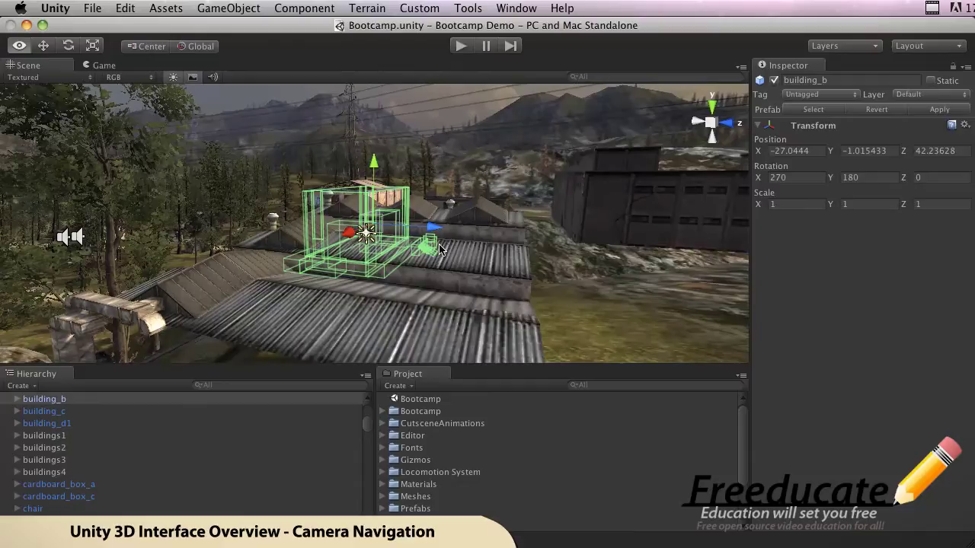
left_click_drag(385, 255, 363, 220, "alt")
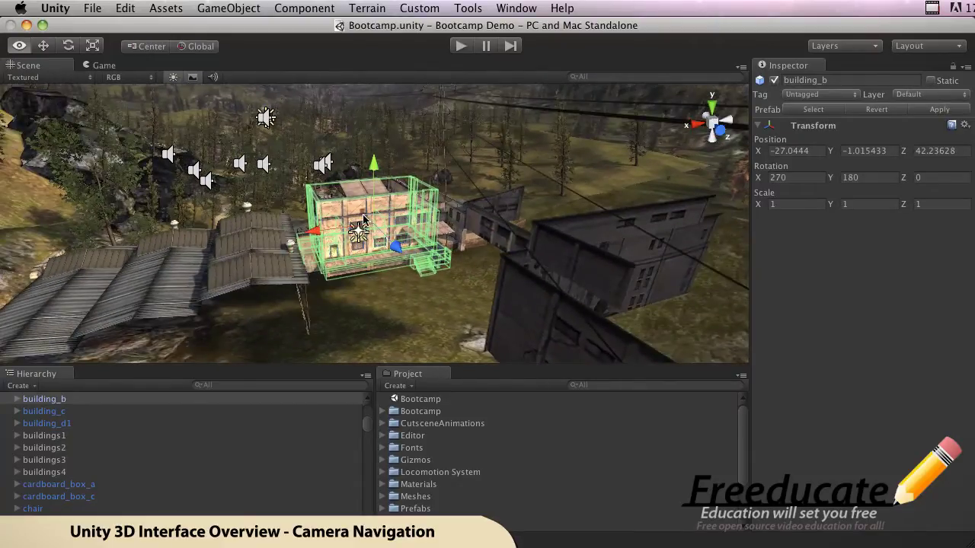
Step: Select and frame one rock_big_a on the hillside, and do the same with another rock_big_a nearer the factory
left_click(79, 126)
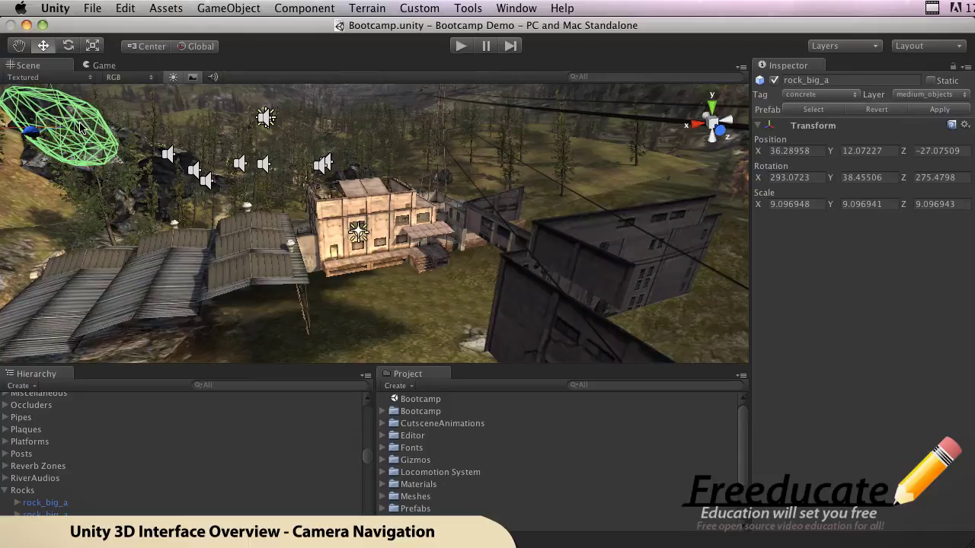
key("f")
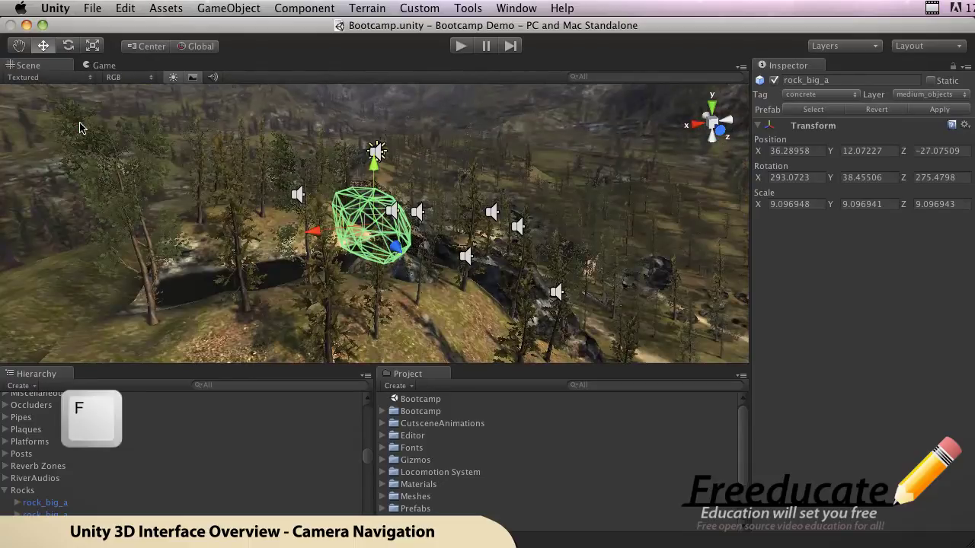
left_click(550, 315)
key("f")
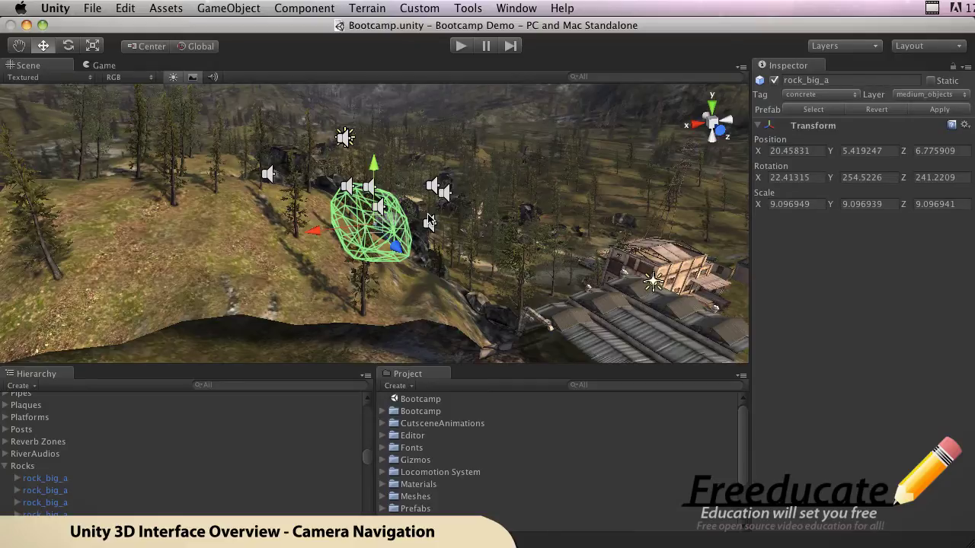
Step: Maximize the Scene view to fill the editor window and dismiss the startup disk warning
key("space")
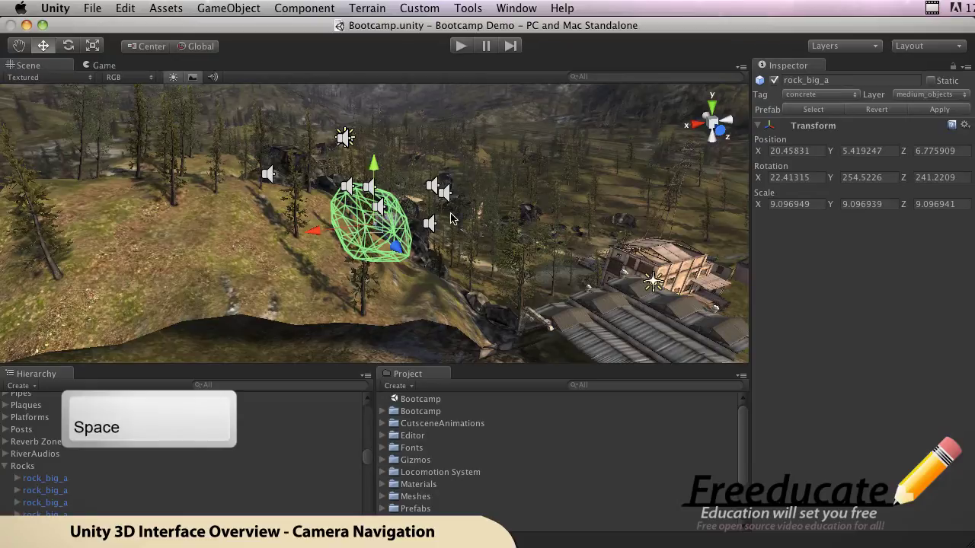
key("space")
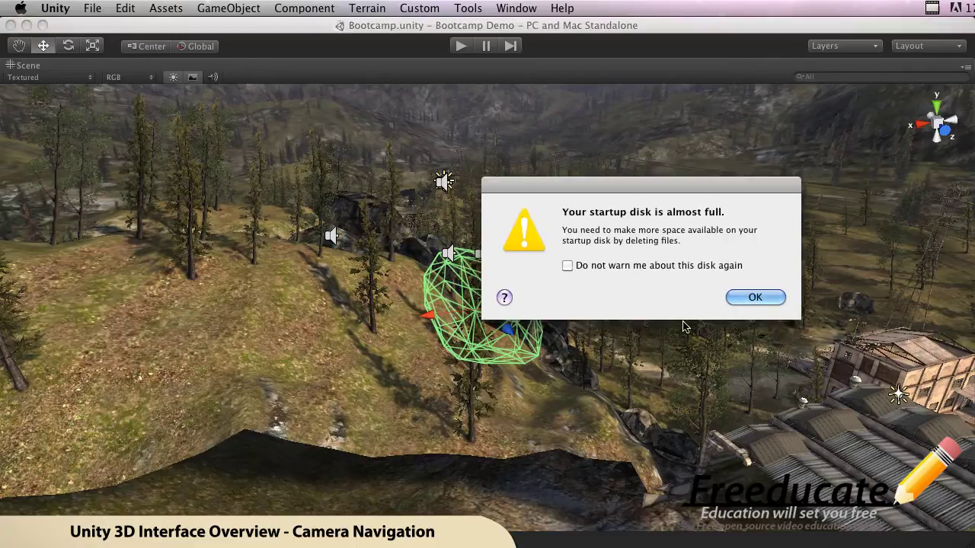
left_click(754, 297)
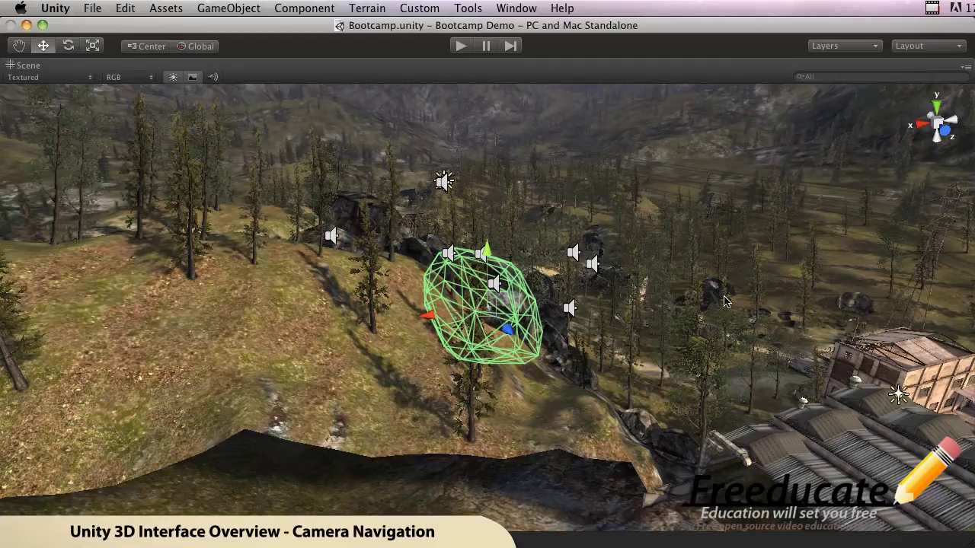